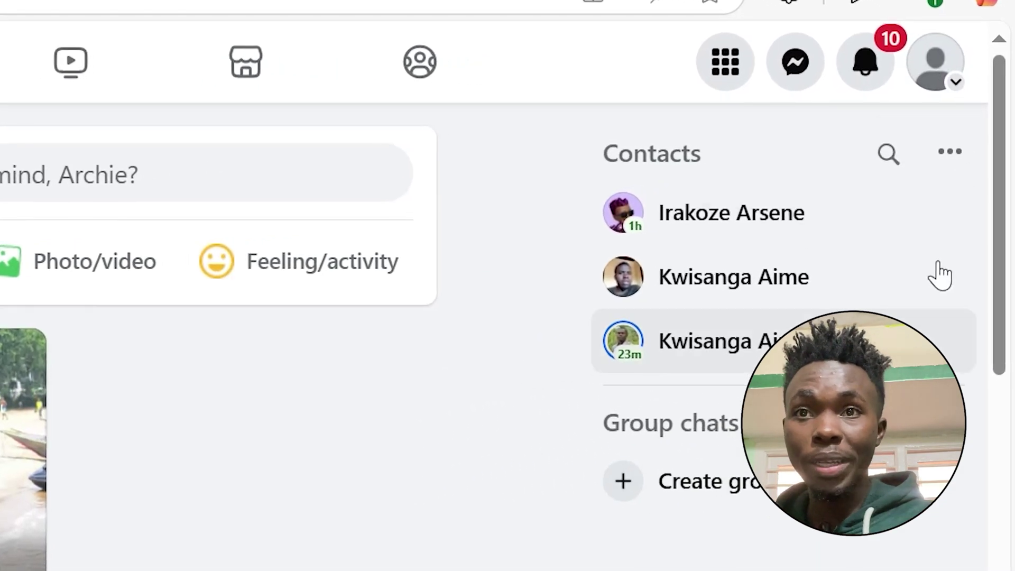
Switch from the personal profile to acting as the creator page through the account menu.
click(943, 81)
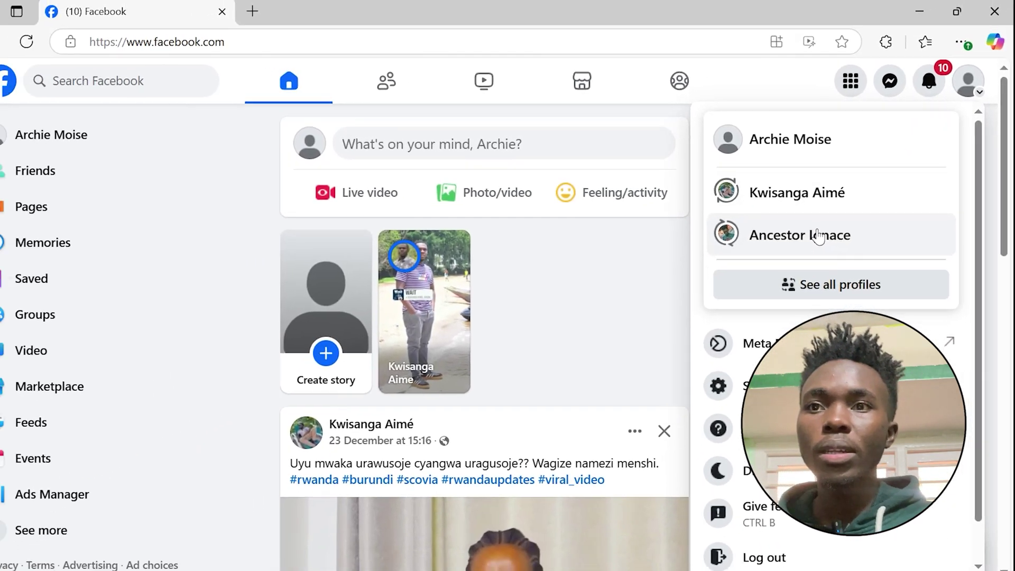
click(753, 280)
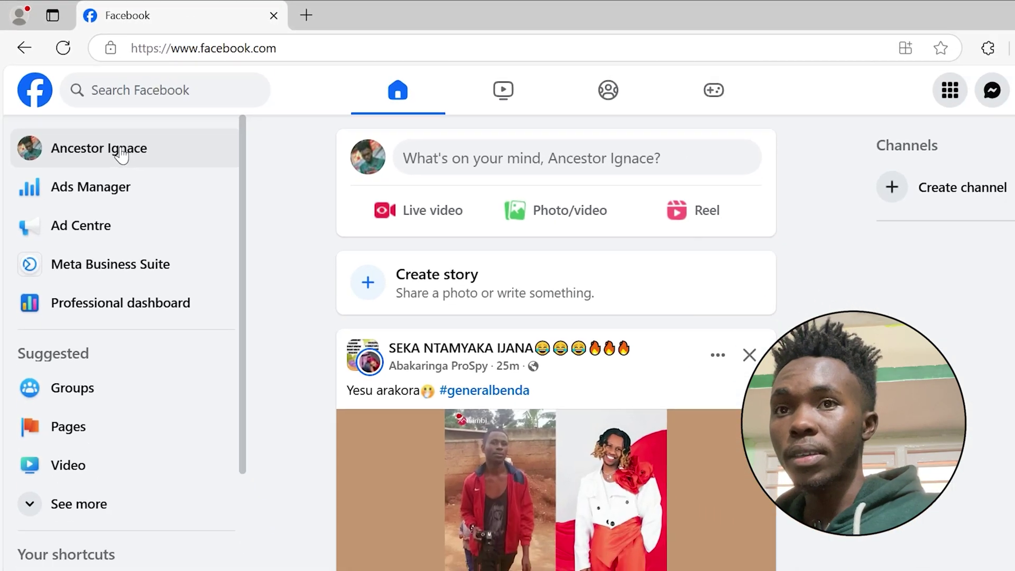
Open the page's own profile from the sidebar and scroll down to its published posts.
click(107, 132)
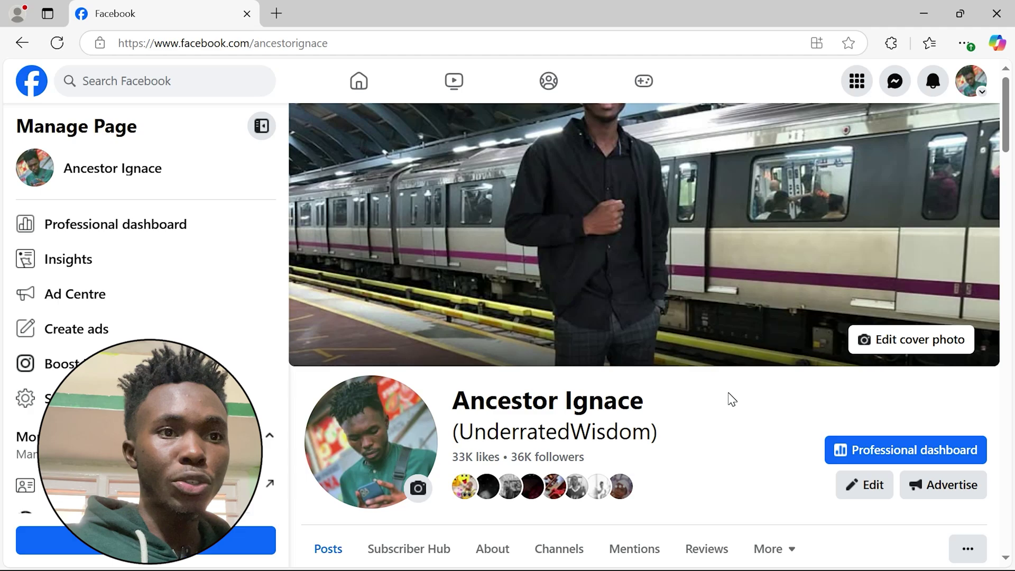
scroll(731, 399, down, 4)
scroll(731, 399, down, 3)
scroll(731, 399, down, 3)
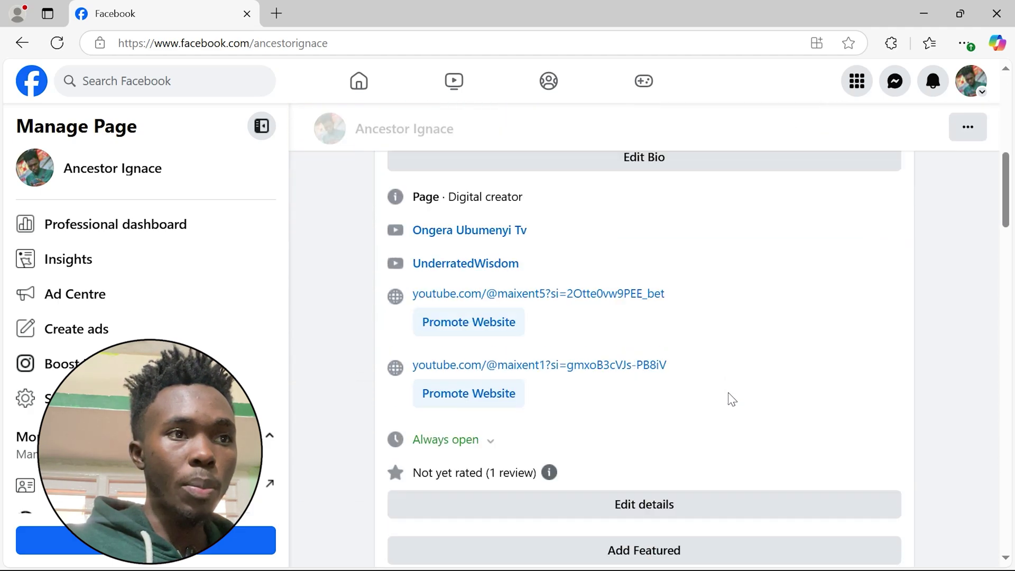
scroll(731, 399, down, 2)
scroll(731, 399, down, 3)
scroll(731, 399, down, 2)
scroll(731, 399, down, 3)
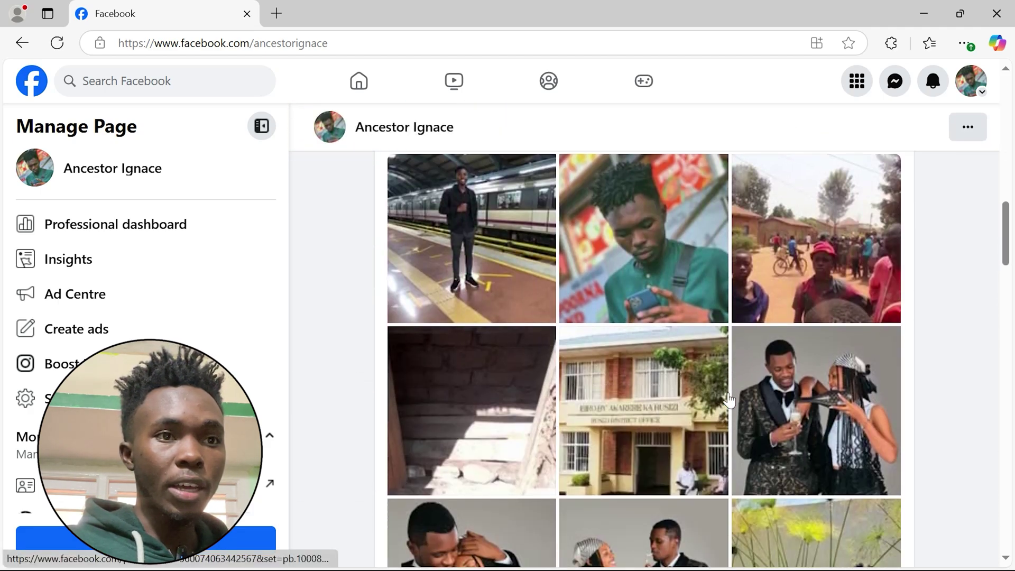
scroll(729, 400, down, 2)
scroll(729, 400, down, 1)
scroll(729, 401, down, 3)
scroll(729, 400, down, 2)
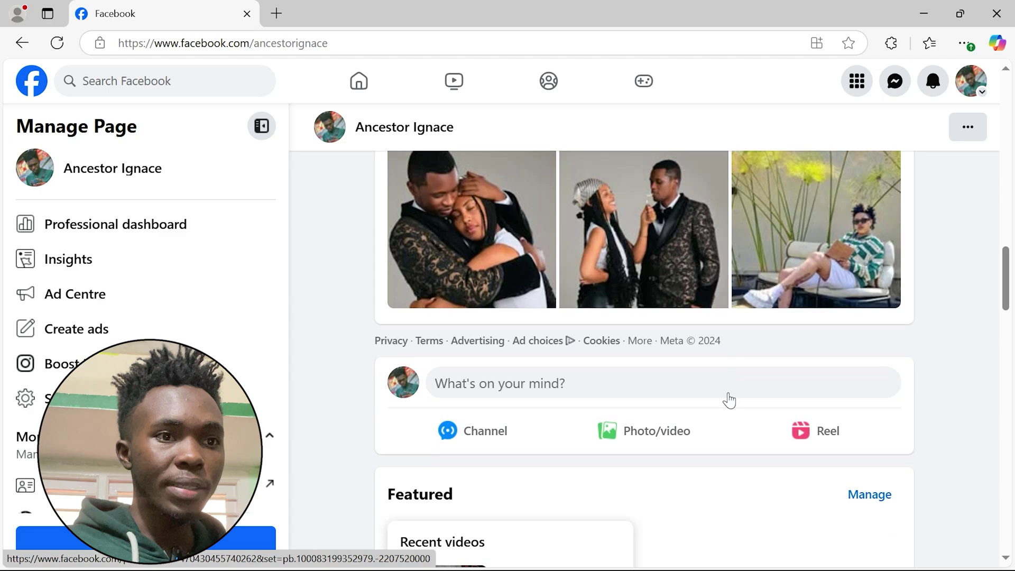
scroll(729, 400, down, 3)
scroll(730, 399, down, 2)
scroll(730, 399, down, 4)
scroll(729, 399, down, 1)
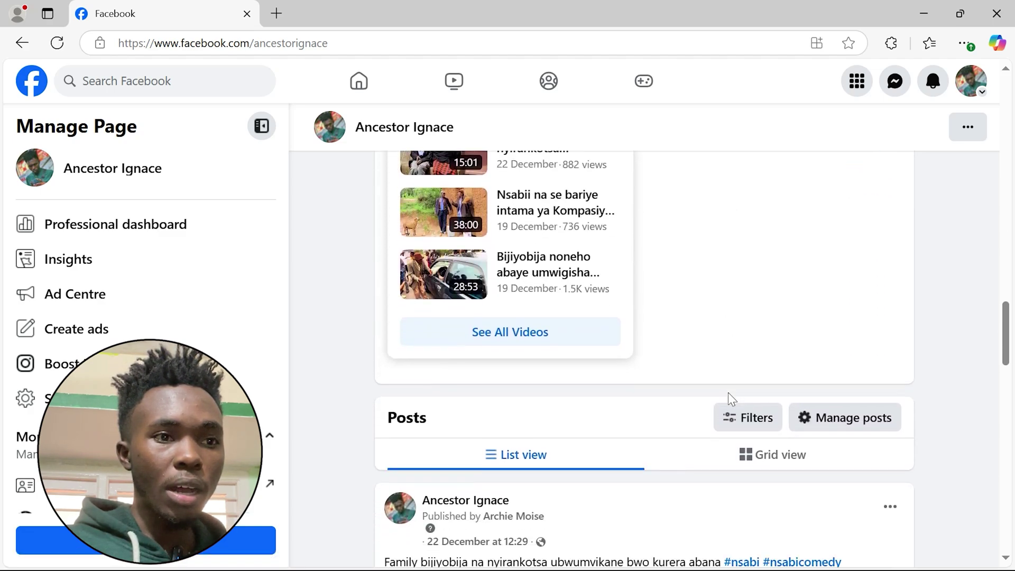
scroll(731, 399, down, 1)
scroll(731, 400, down, 1)
scroll(731, 399, down, 1)
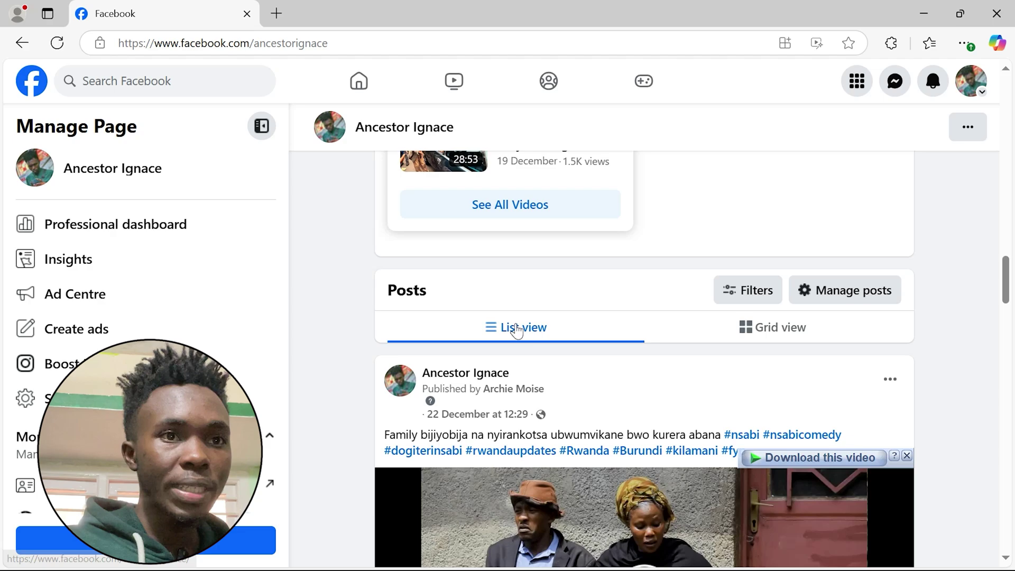
In Manage posts, filter the list to Year 2023 and Month July.
click(836, 293)
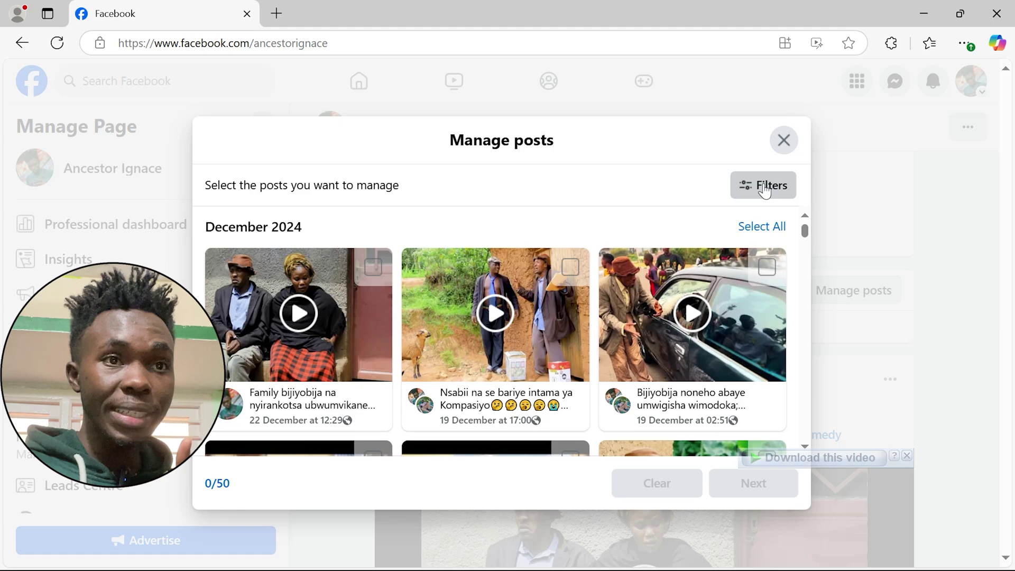
click(765, 189)
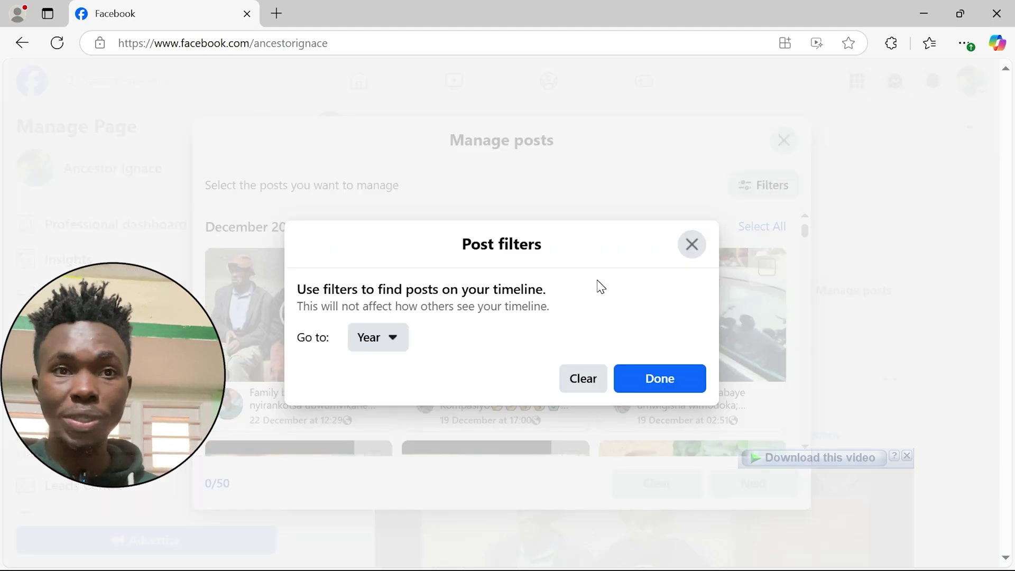
click(392, 338)
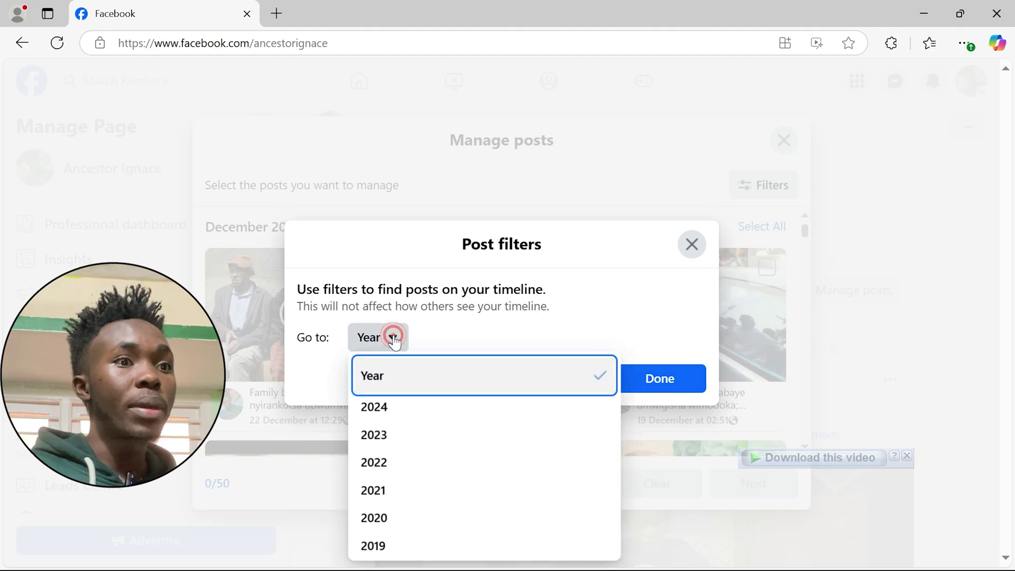
click(392, 444)
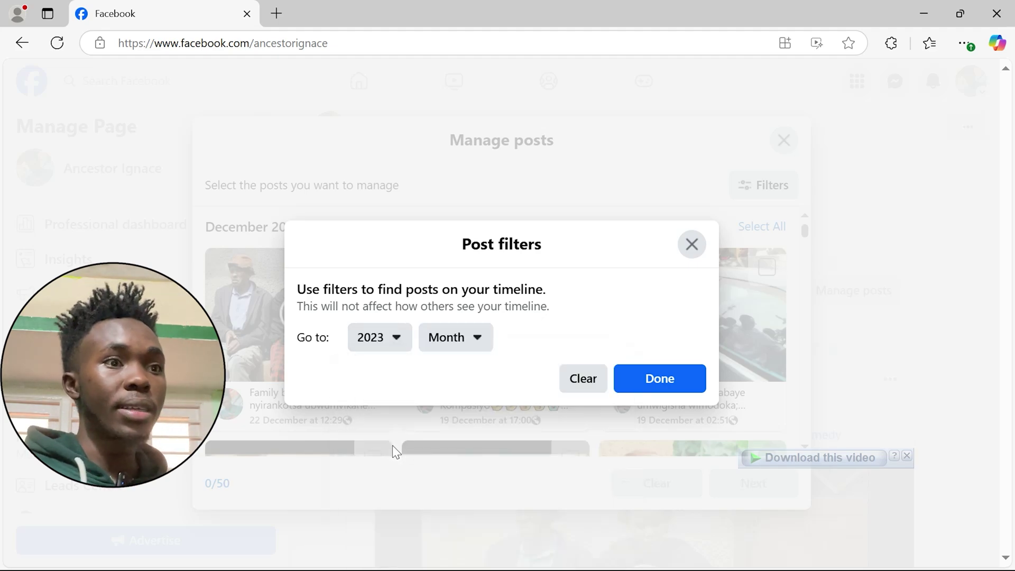
click(463, 339)
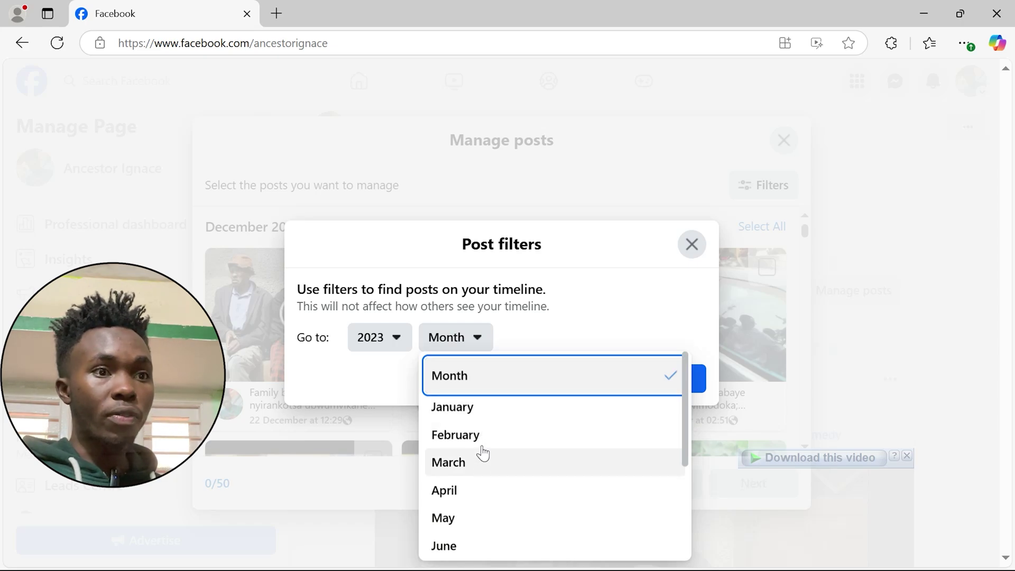
scroll(474, 511, down, 2)
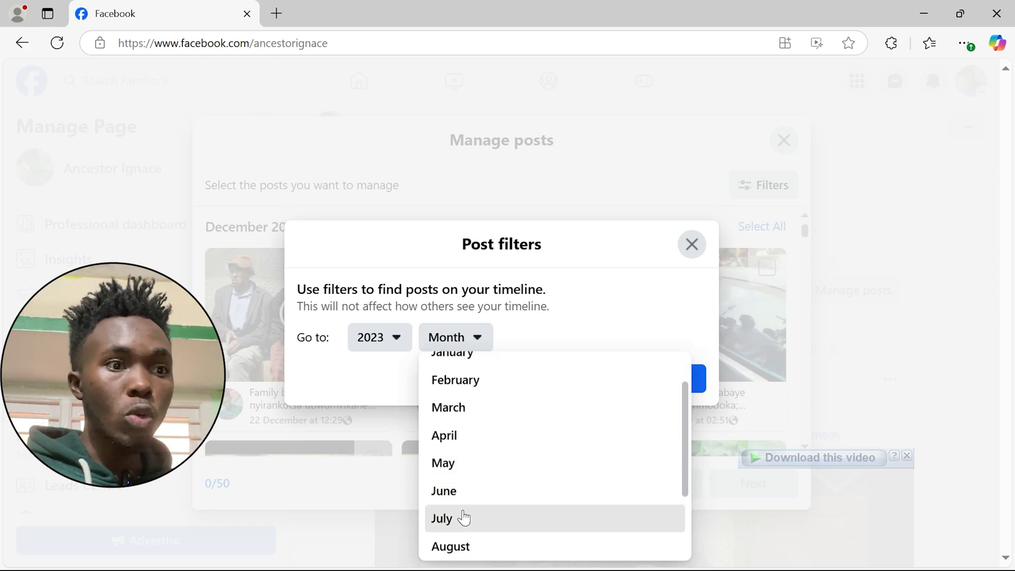
click(463, 517)
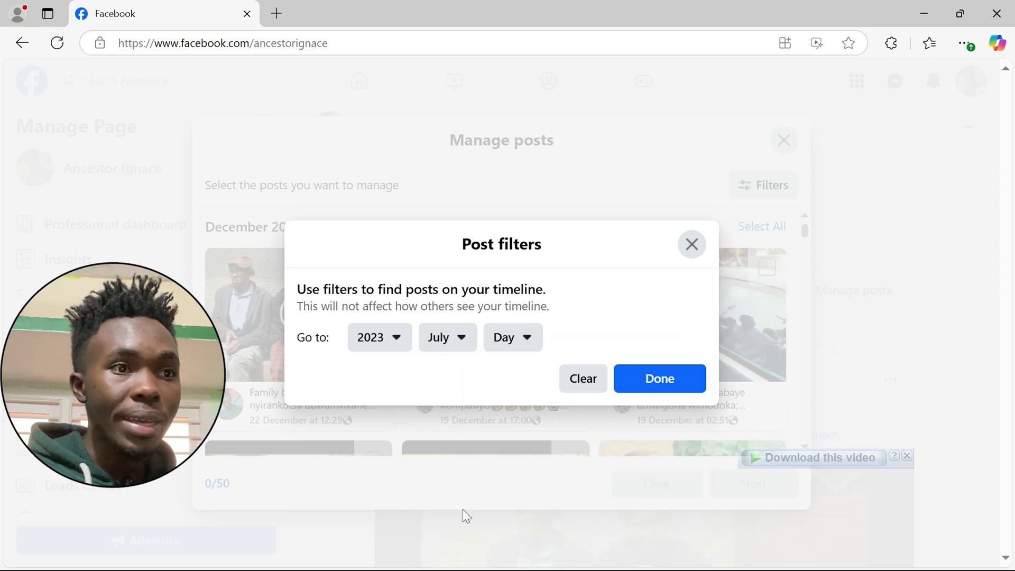
click(661, 379)
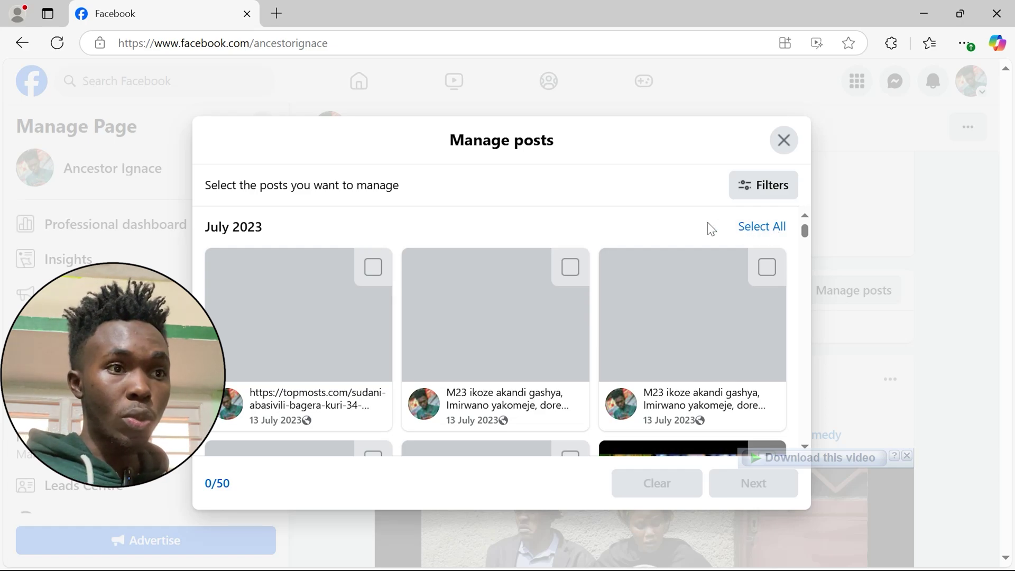
Tick July 2023 posts through the scrolling grid until the counter reads 36/50.
click(371, 266)
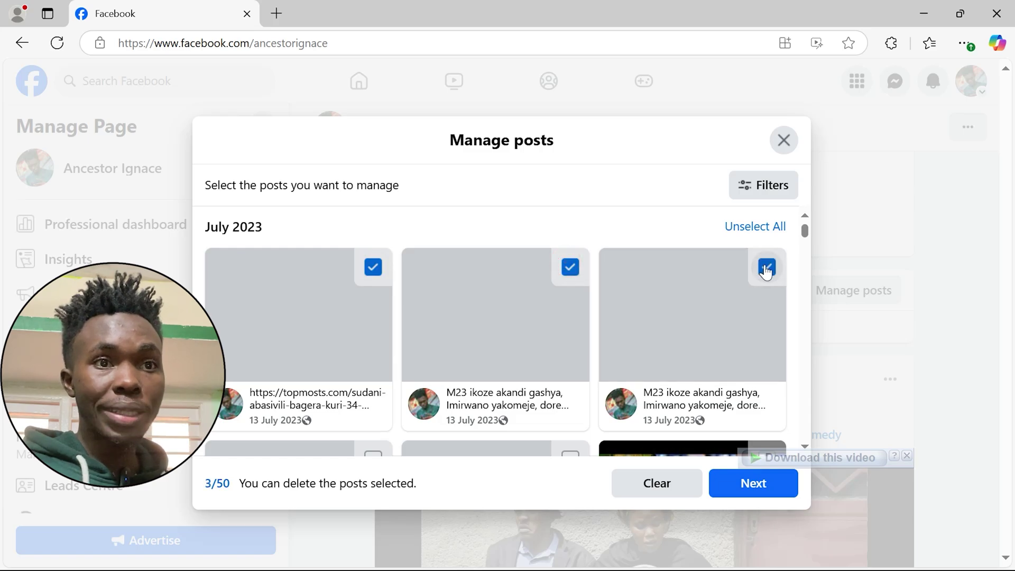
scroll(529, 378, down, 1)
click(373, 395)
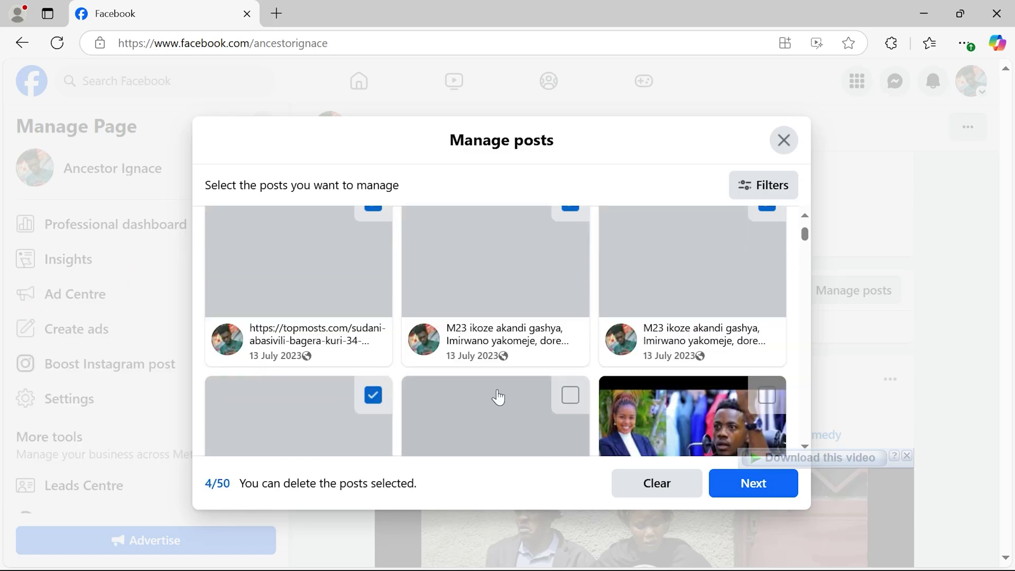
scroll(498, 399, down, 3)
click(373, 308)
scroll(481, 319, down, 3)
click(570, 272)
scroll(635, 338, down, 3)
click(765, 333)
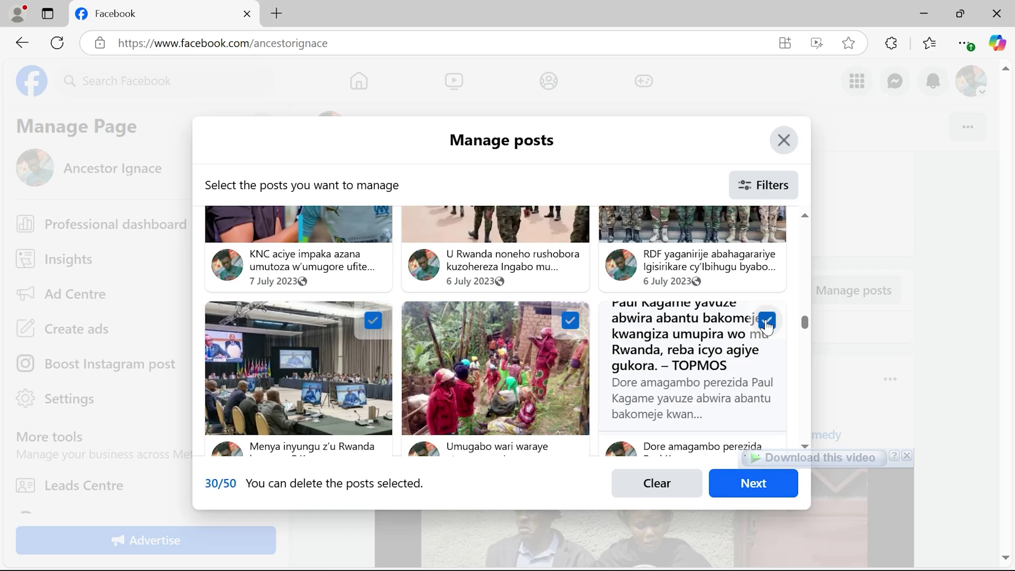
scroll(687, 343, down, 3)
click(372, 355)
scroll(687, 344, down, 3)
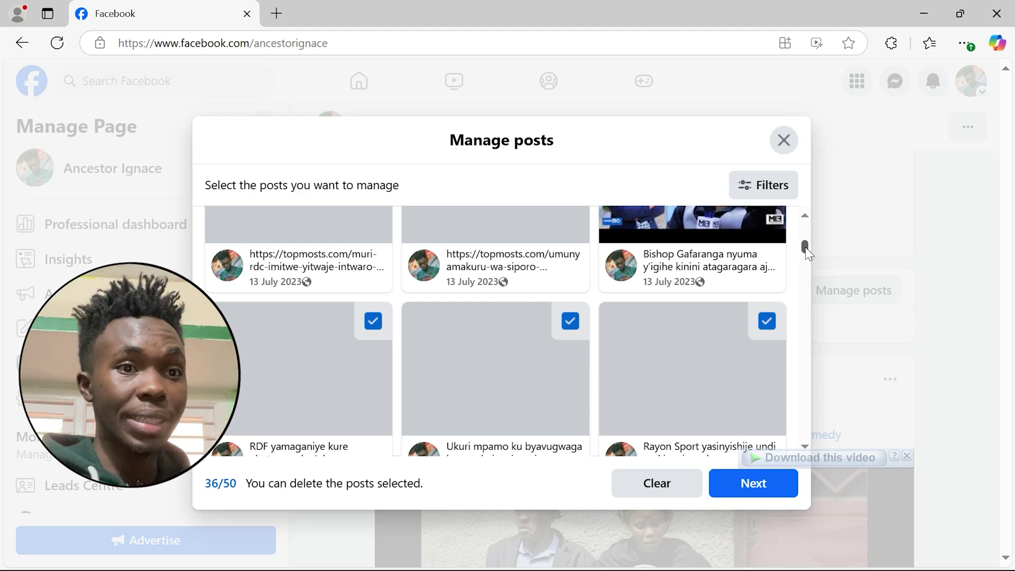
Choose Delete posts as the bulk action for the 36 selected July posts.
click(762, 481)
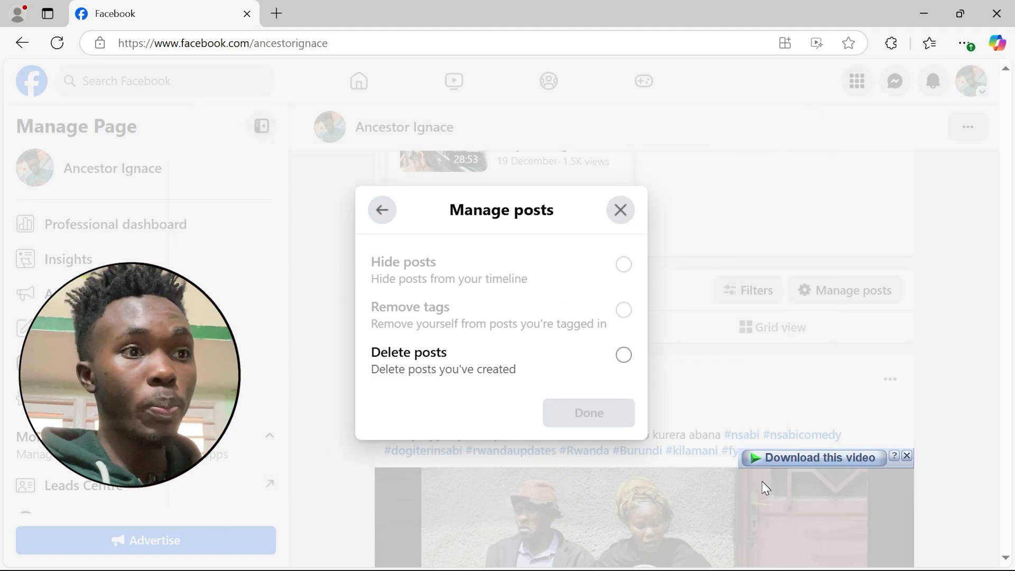
click(622, 357)
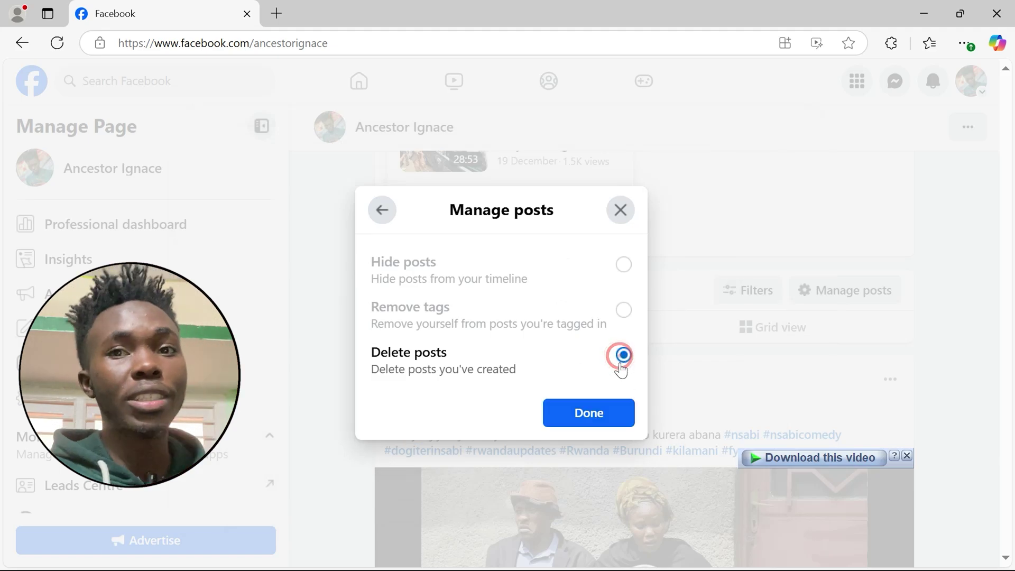